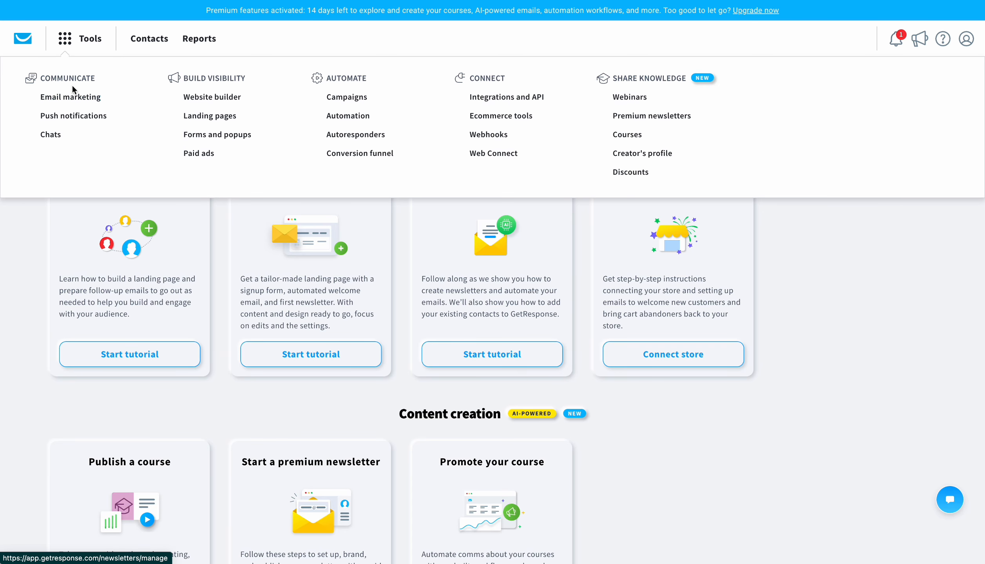
pyautogui.click(68, 41)
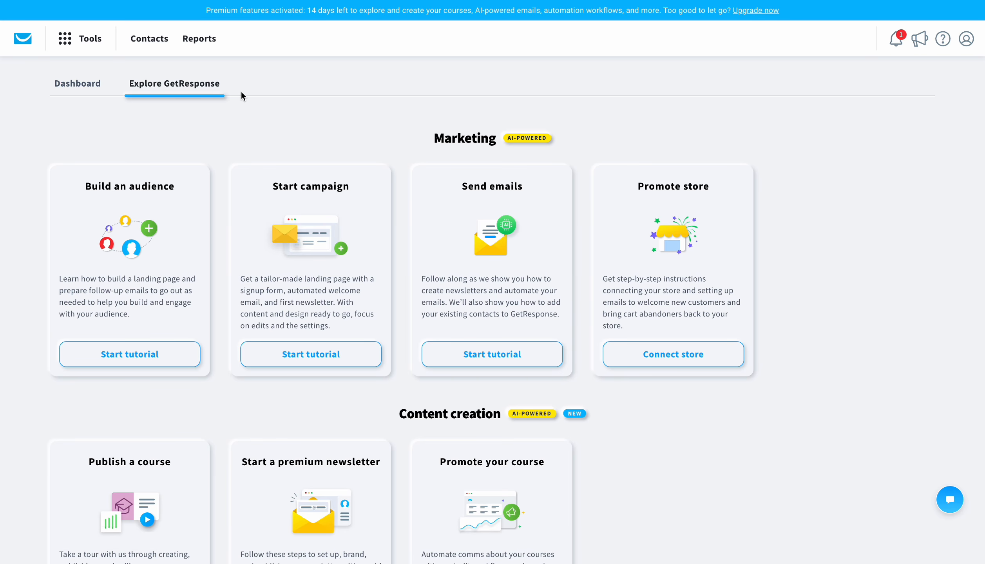
pyautogui.moveTo(235, 89); pyautogui.dragTo(123, 82)
pyautogui.click(134, 112)
pyautogui.scroll(-3, 194, 264)
pyautogui.scroll(3, 194, 265)
# Step: Open the landing pages tool and start a new landing page from a ready-made template
pyautogui.click(93, 40)
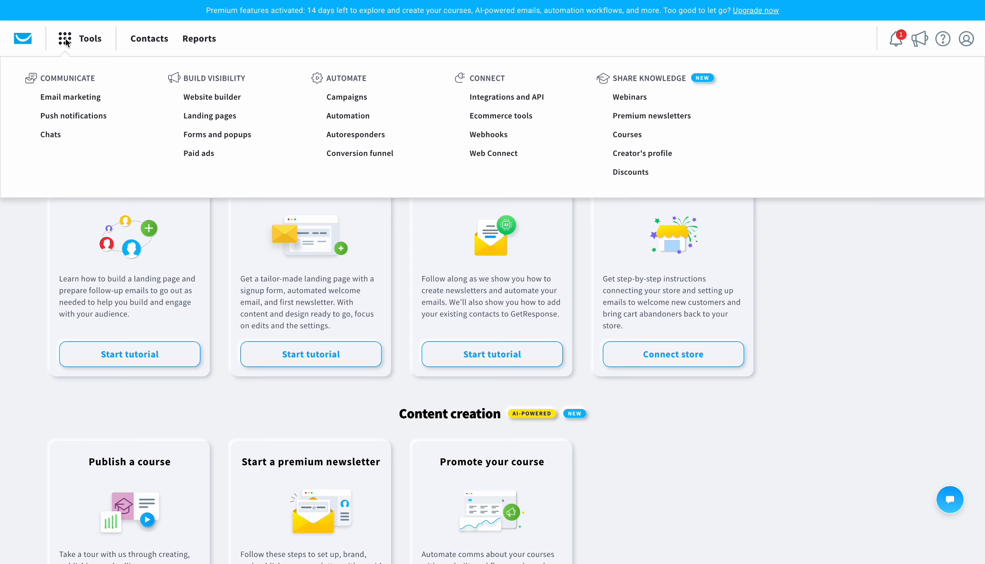
pyautogui.click(194, 121)
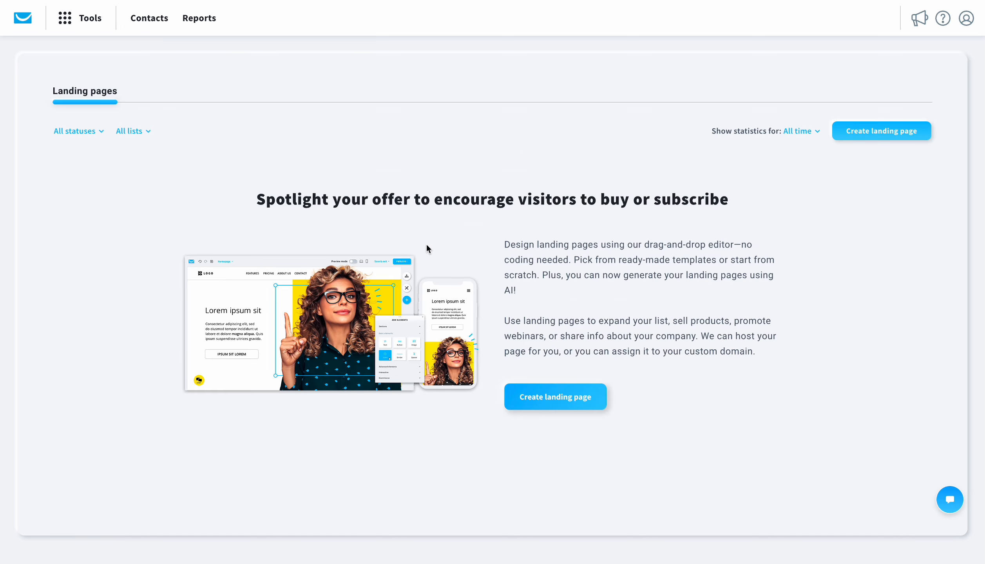
pyautogui.click(582, 408)
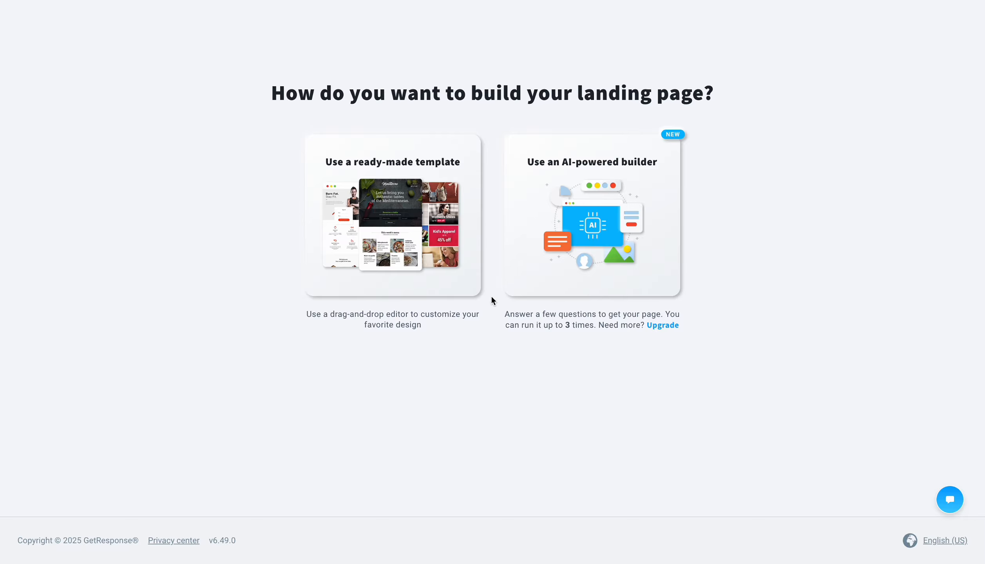
pyautogui.click(427, 252)
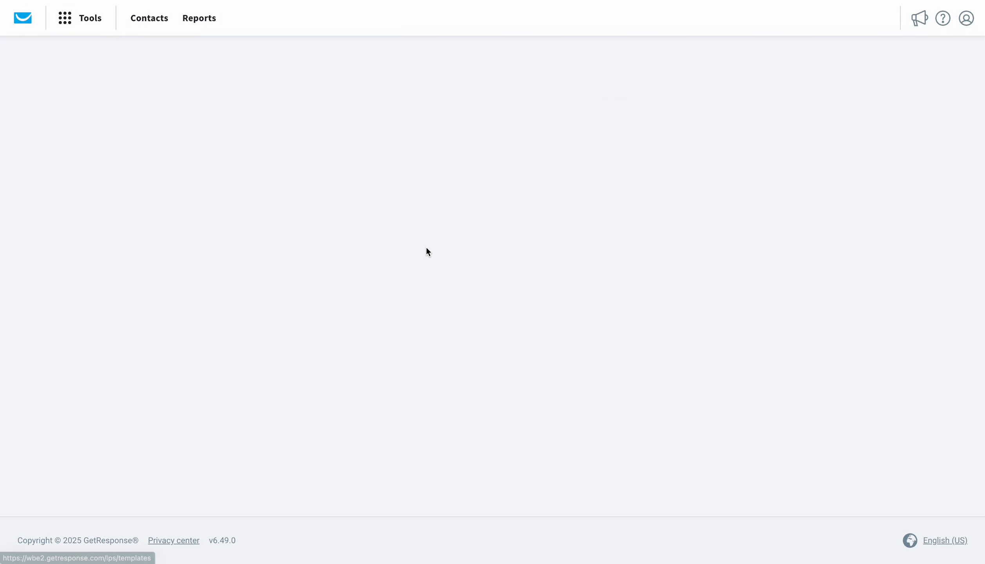
# Step: Browse the predesigned landing page templates and use template Predesigned #129
pyautogui.scroll(-2, 315, 353)
pyautogui.scroll(-10, 315, 352)
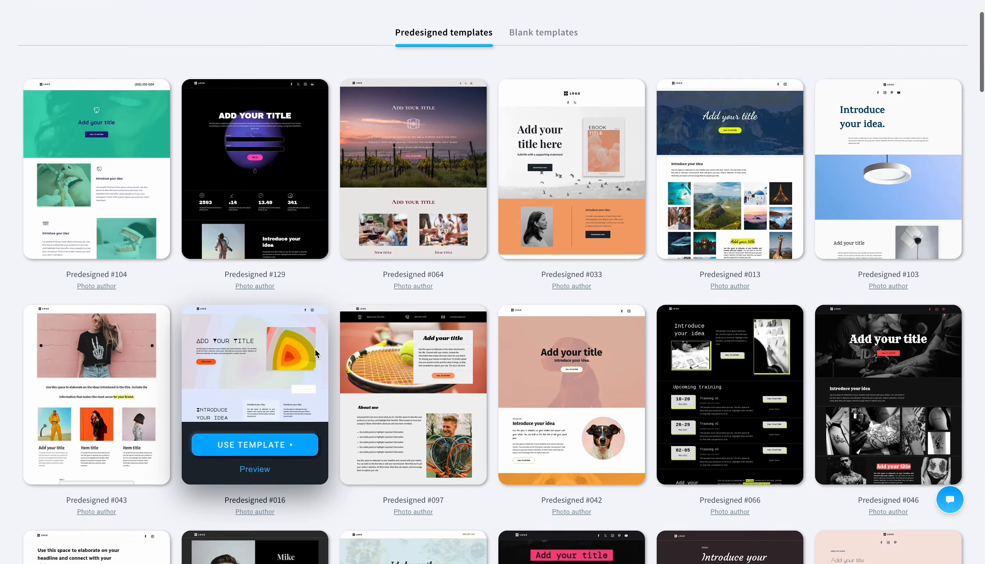
pyautogui.scroll(-7, 315, 353)
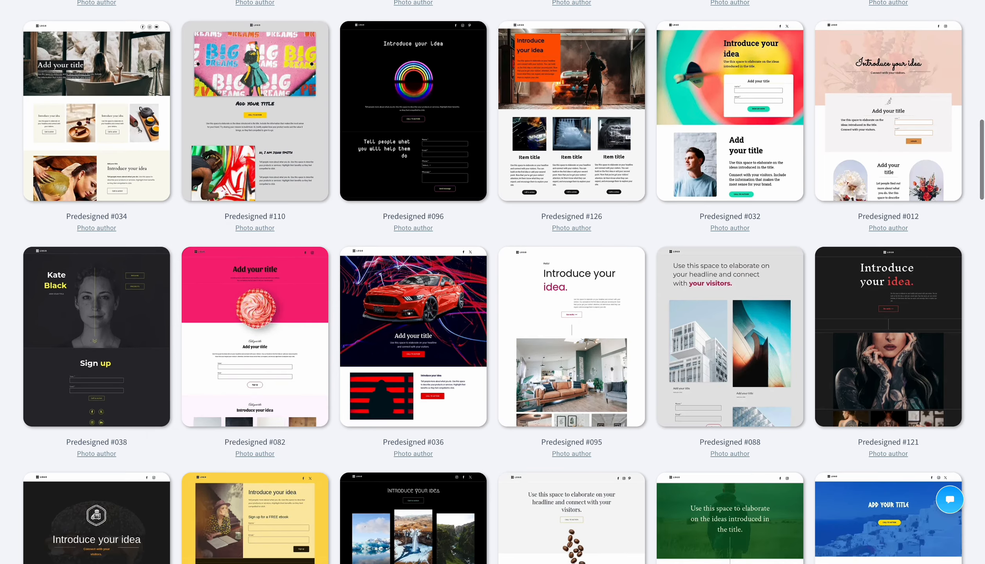
pyautogui.scroll(20, 579, 112)
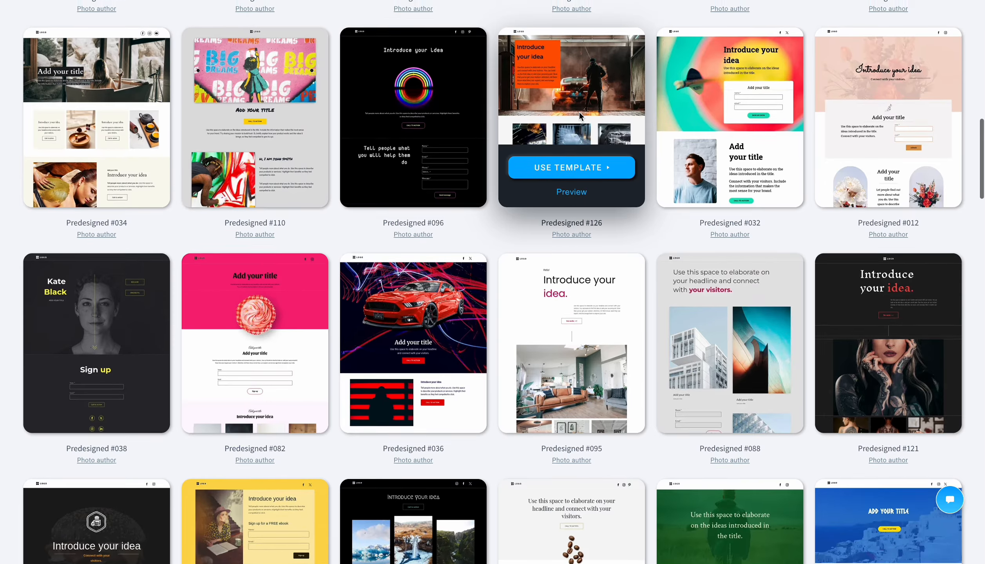
pyautogui.moveTo(251, 297)
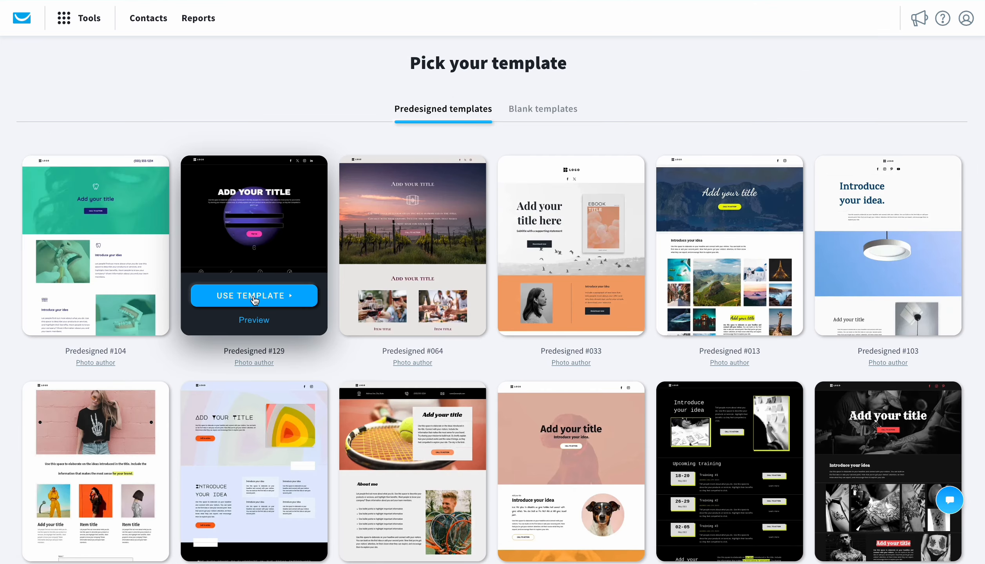
pyautogui.click(253, 296)
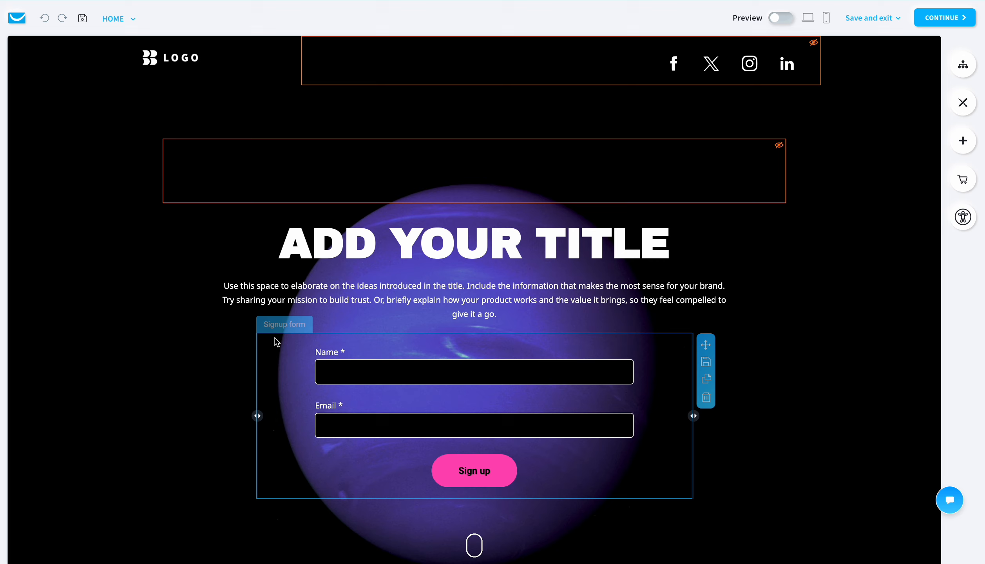
# Step: Replace the hero title "ADD YOUR TITLE" with "introducing our new product"
pyautogui.click(388, 246)
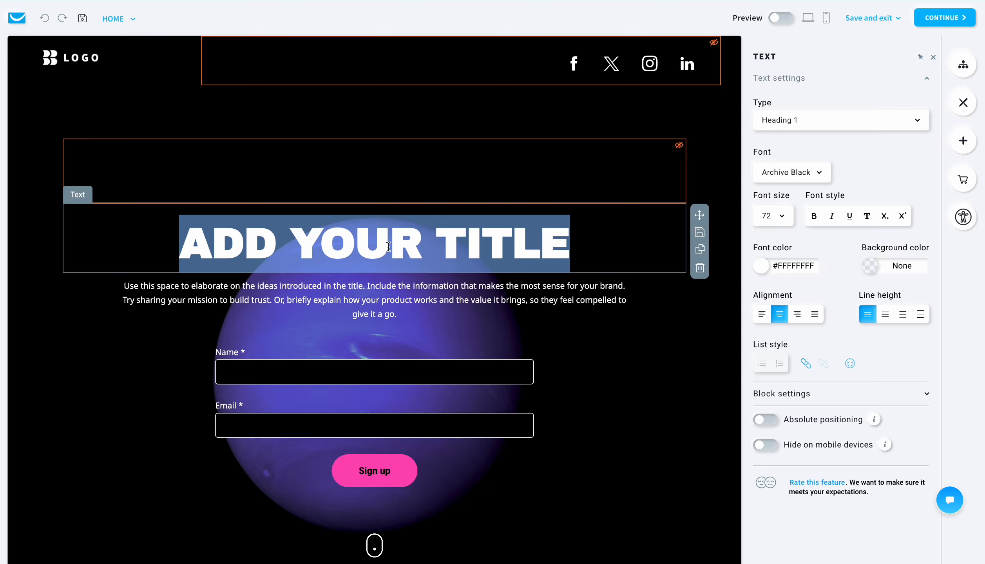
pyautogui.write('introducing our ')
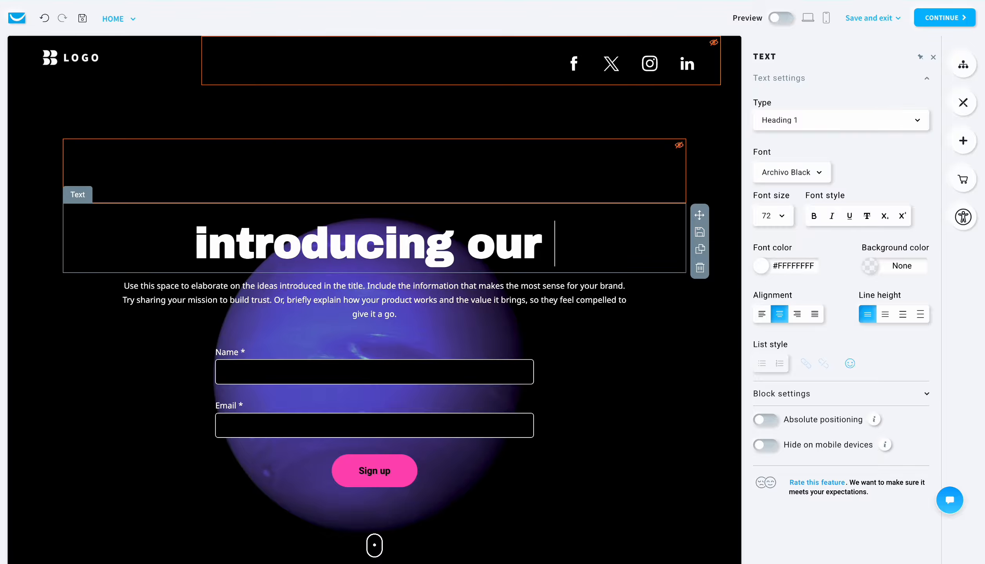
pyautogui.write('new product')
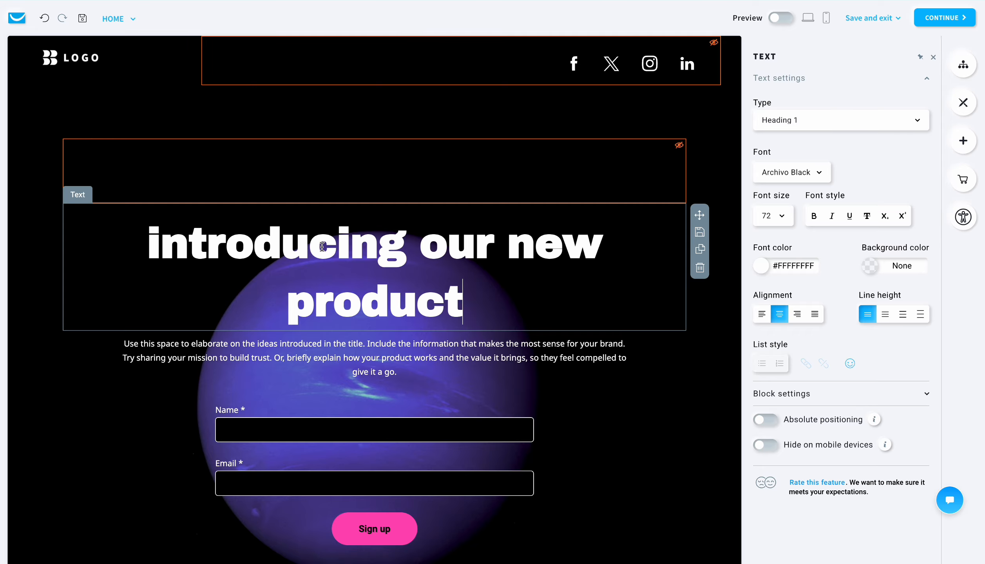
pyautogui.click(449, 445)
# Step: Change the call-to-action button text in the first "Introduce your idea" section to "Shop Now"
pyautogui.scroll(-20, 449, 445)
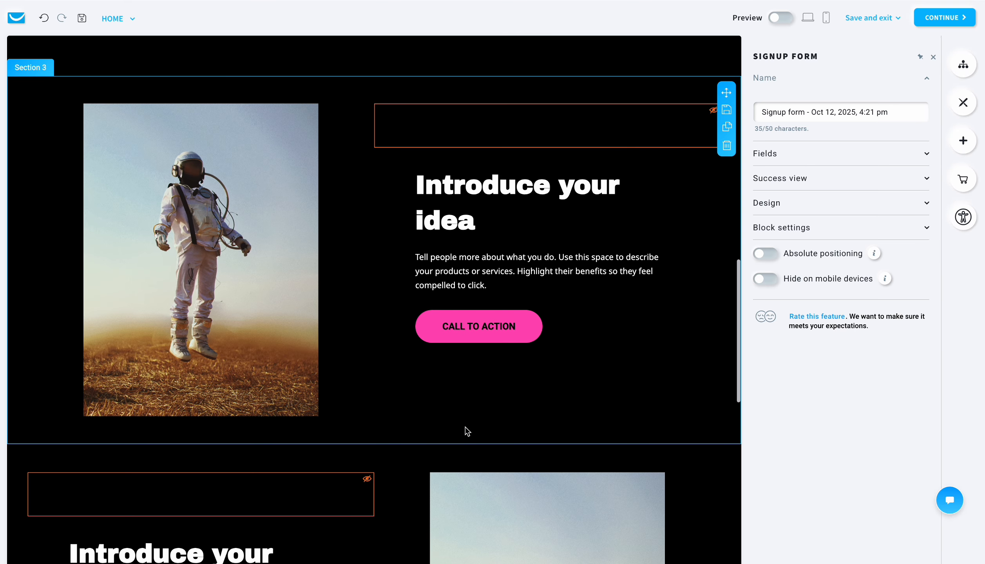
pyautogui.click(536, 328)
pyautogui.moveTo(835, 125); pyautogui.dragTo(746, 125)
pyautogui.write('Shop Now')
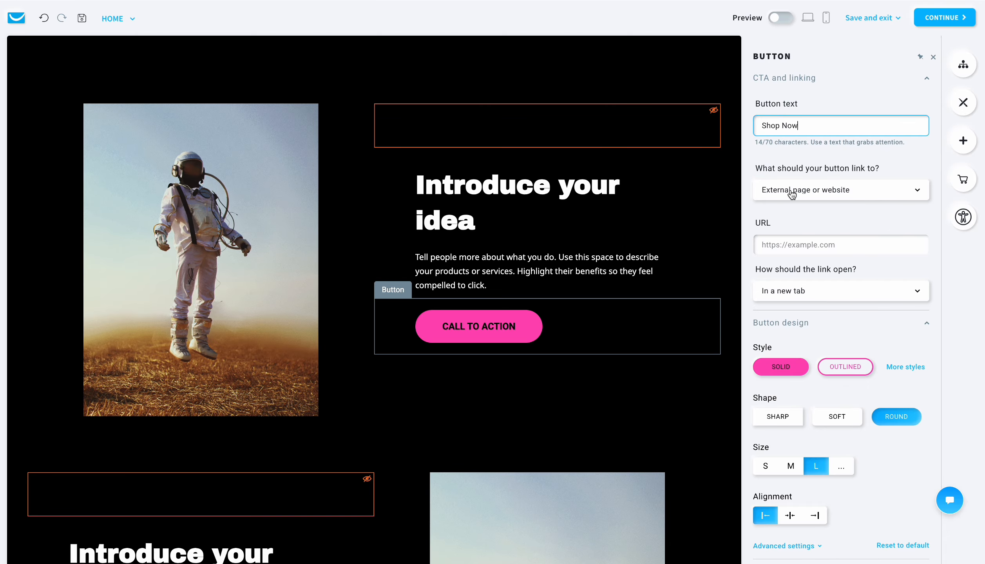
# Step: Replace the astronaut image beside the shop button with the photo of a hand holding a black bottle
pyautogui.click(264, 291)
pyautogui.moveTo(848, 164)
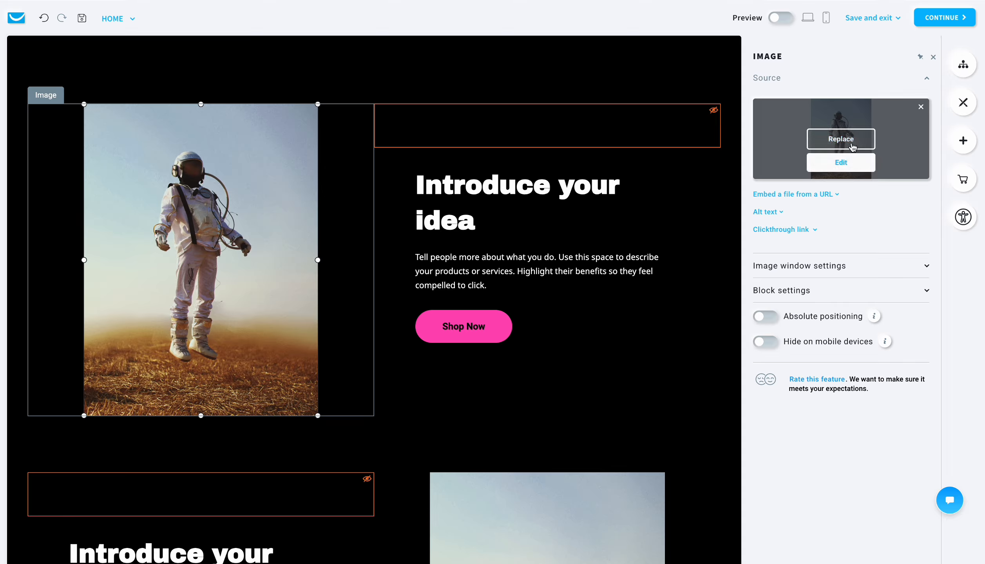
pyautogui.click(840, 139)
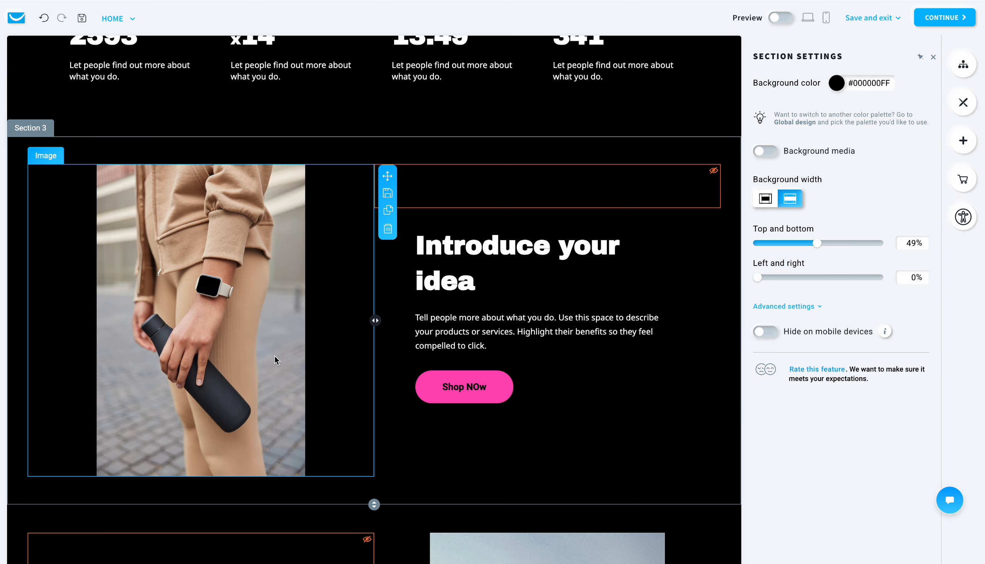
# Step: Remove the astronaut image and spacer from the second "Introduce your idea" section, and delete the whole section
pyautogui.scroll(-1, 379, 422)
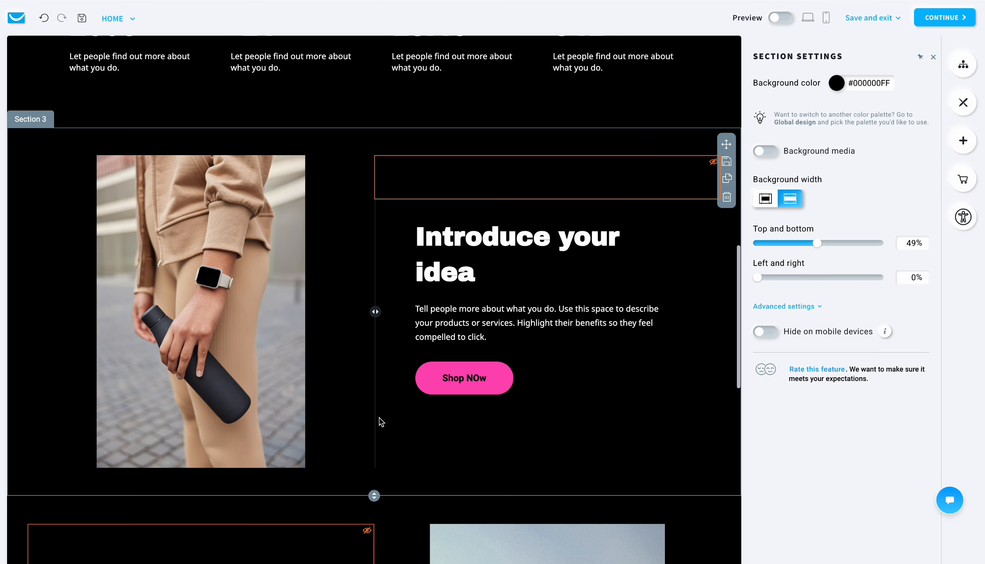
pyautogui.scroll(-1, 381, 414)
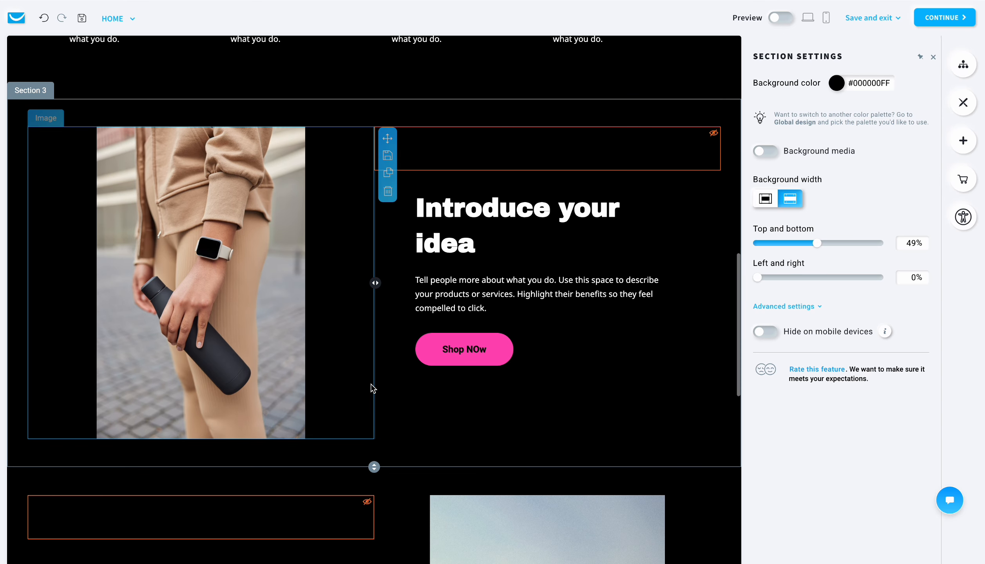
pyautogui.scroll(-5, 371, 433)
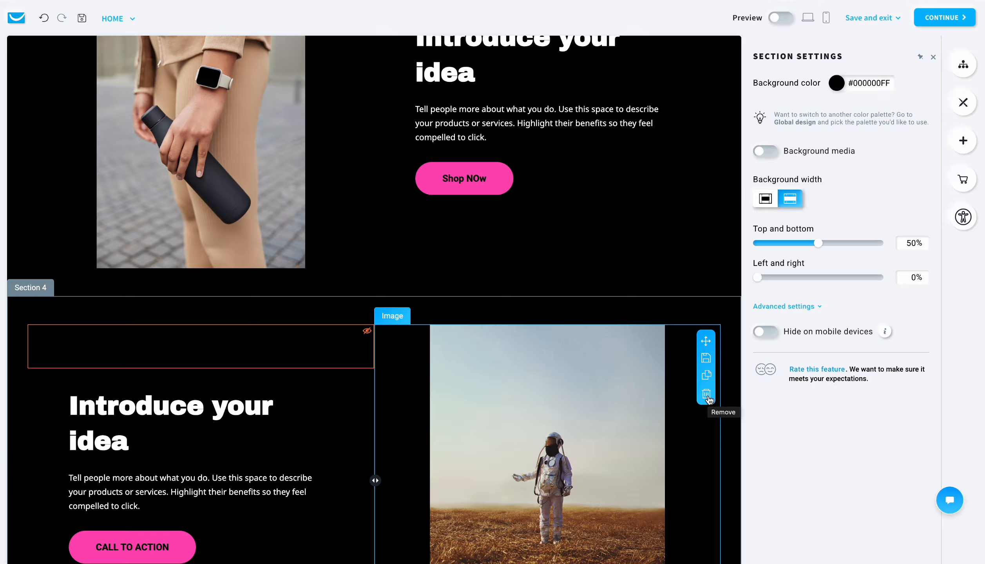
pyautogui.click(708, 399)
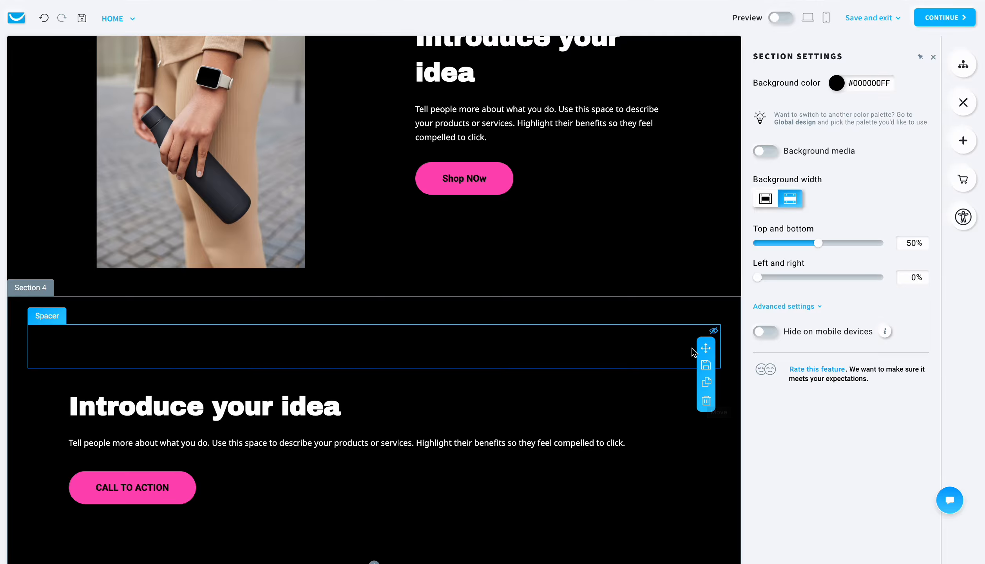
pyautogui.click(706, 400)
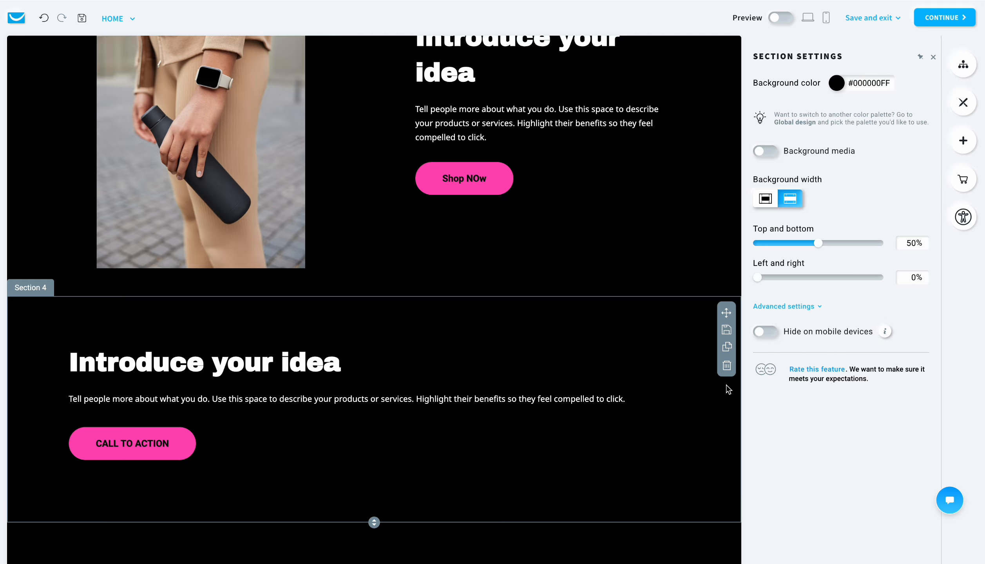
pyautogui.click(726, 371)
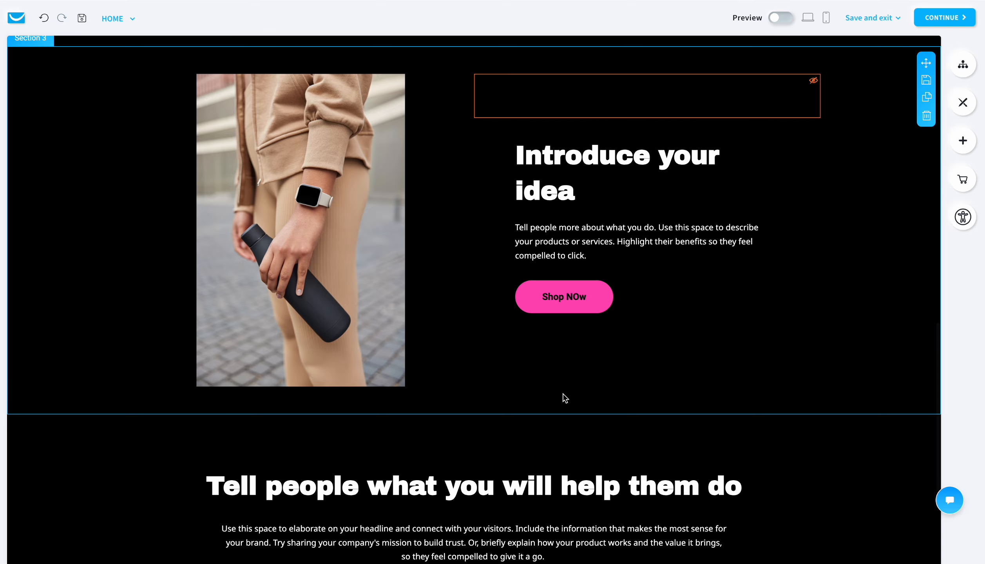
# Step: Undo the deletion of the second "Introduce your idea" section and redo it
pyautogui.scroll(3, 564, 396)
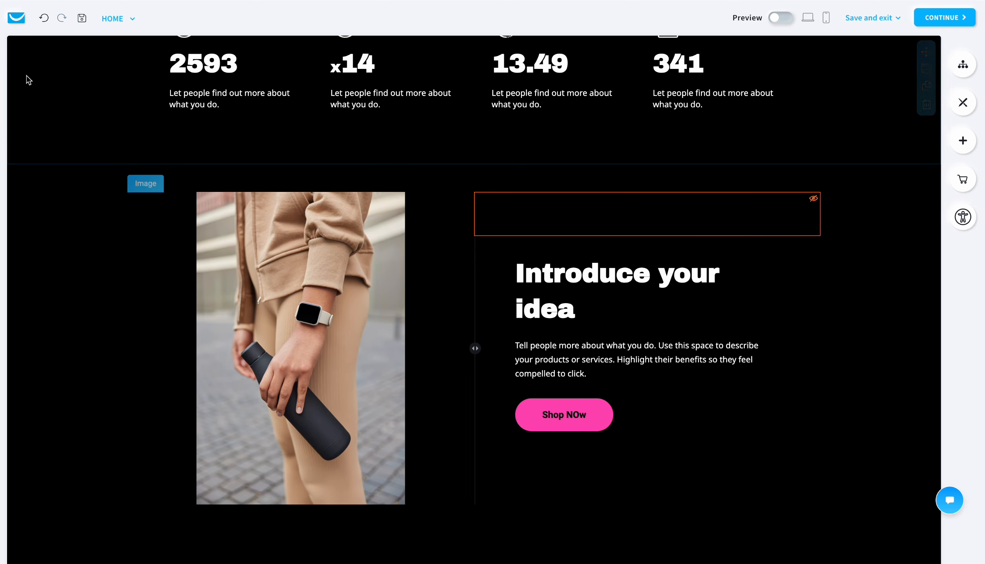
pyautogui.click(44, 19)
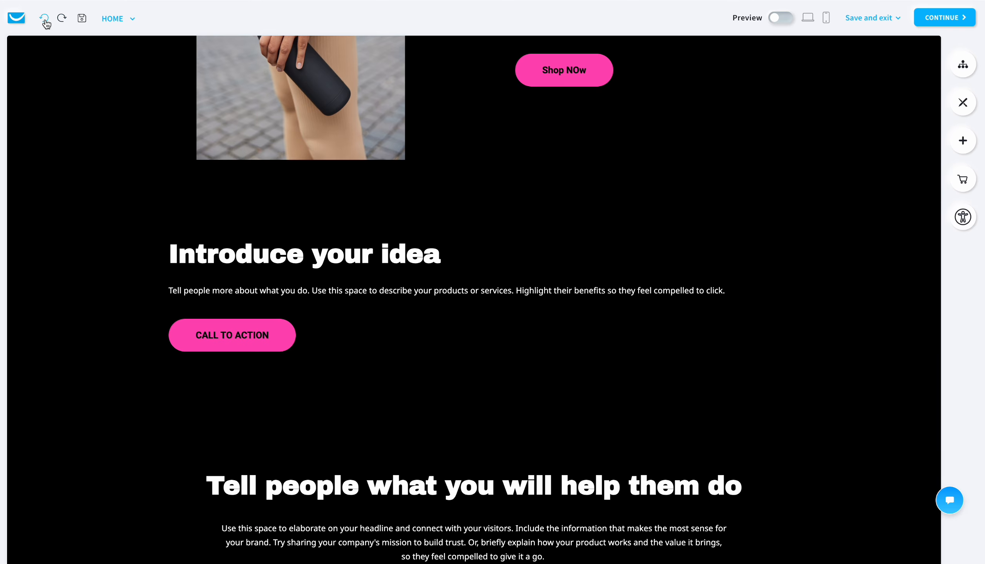
pyautogui.click(44, 19)
pyautogui.click(61, 23)
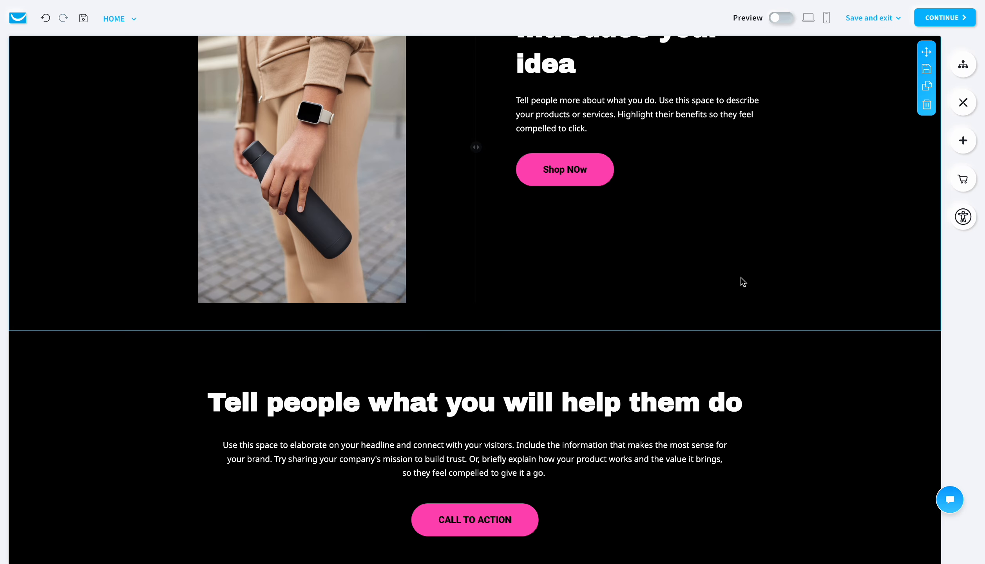
# Step: Add a text element above the "Tell people what you will help them do" heading and set its text to "Hello"
pyautogui.click(962, 143)
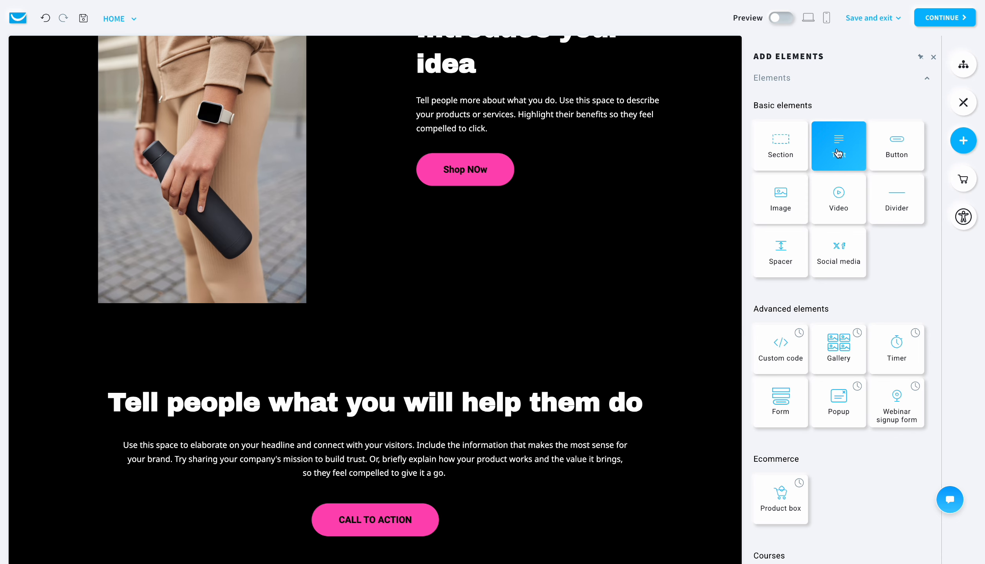
pyautogui.moveTo(832, 159); pyautogui.dragTo(431, 362)
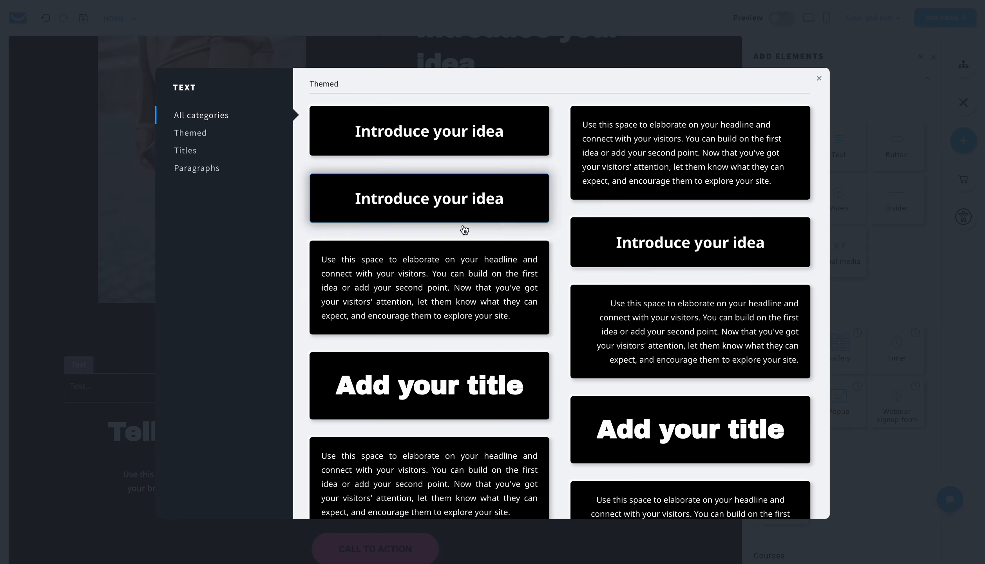
pyautogui.click(440, 368)
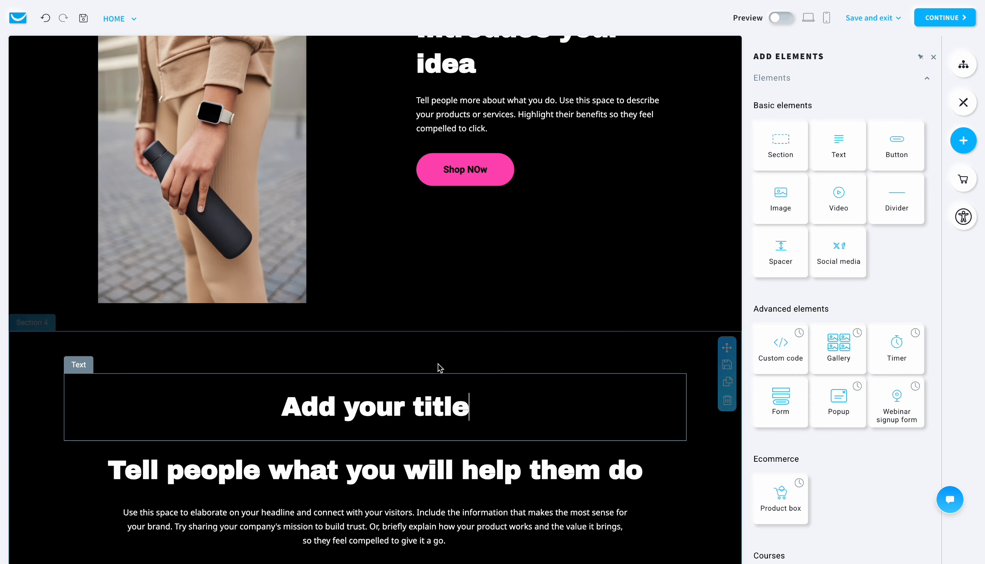
pyautogui.moveTo(482, 410); pyautogui.dragTo(268, 423)
pyautogui.write('Hello')
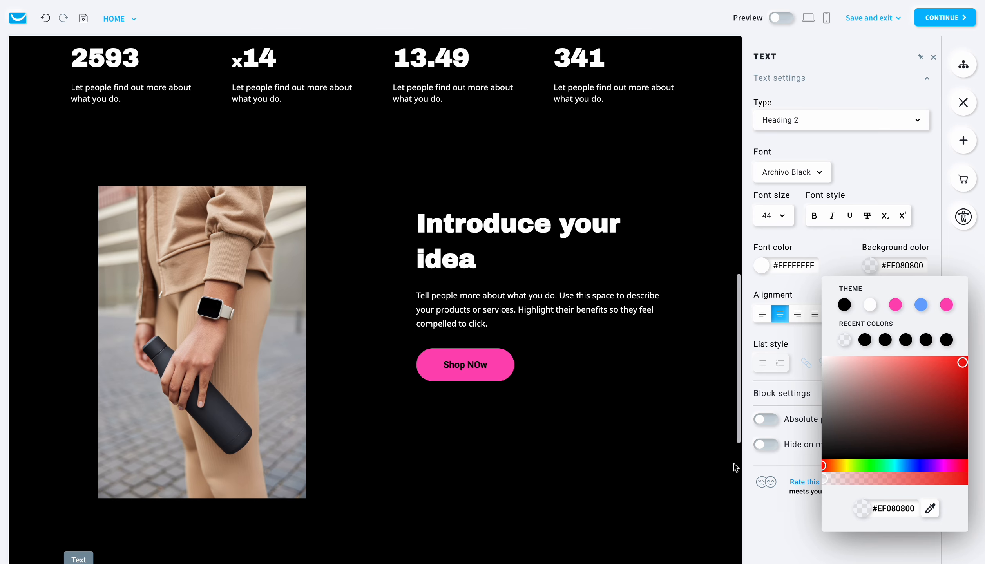
# Step: Set the background color of the section containing the "Hello" heading to dark gray #313734FF
pyautogui.scroll(-6, 724, 459)
pyautogui.click(719, 454)
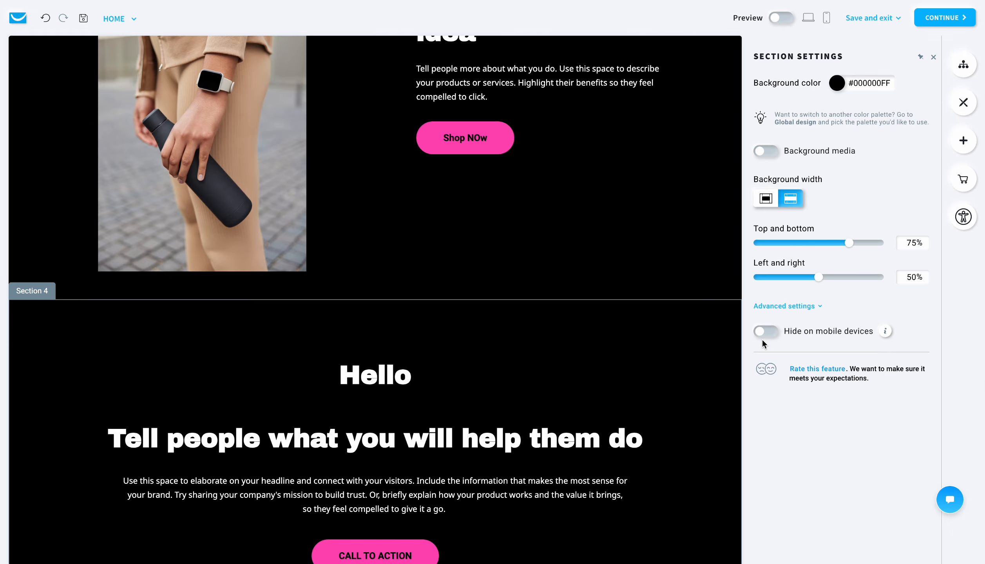
pyautogui.moveTo(926, 211); pyautogui.dragTo(844, 278)
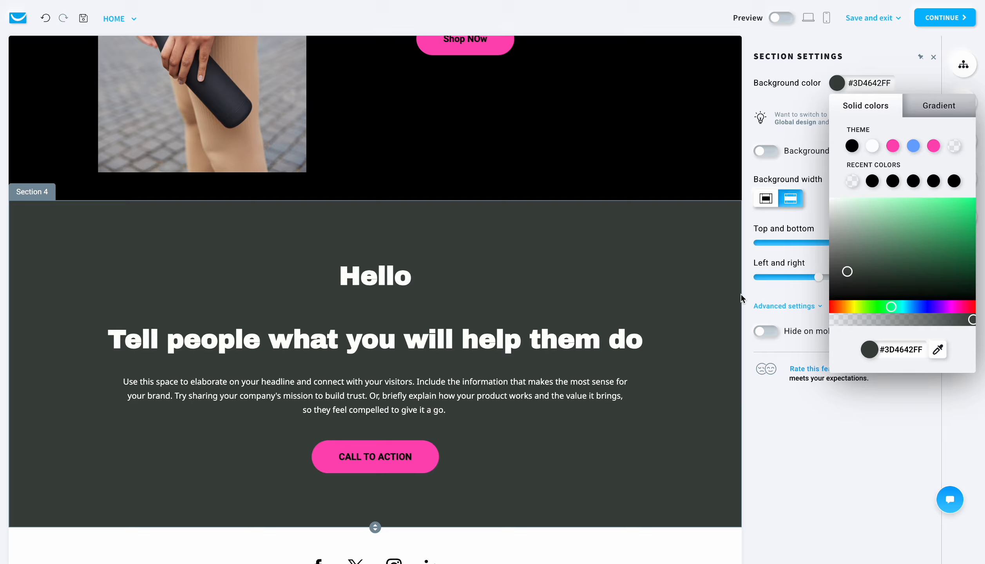
# Step: Select the logo image in the page header and view its source options for replacing or editing it
pyautogui.scroll(1, 564, 328)
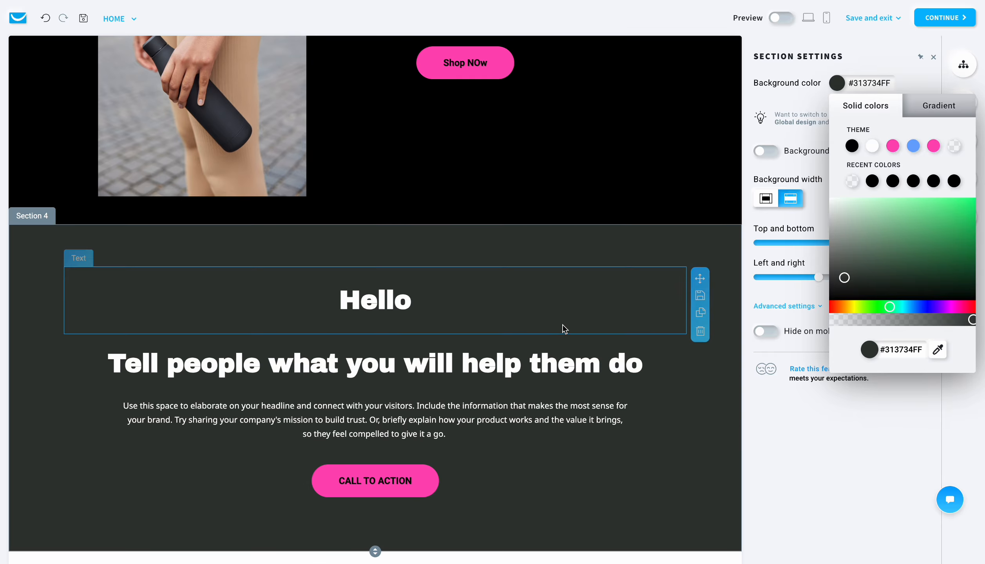
pyautogui.scroll(15, 564, 329)
pyautogui.click(75, 67)
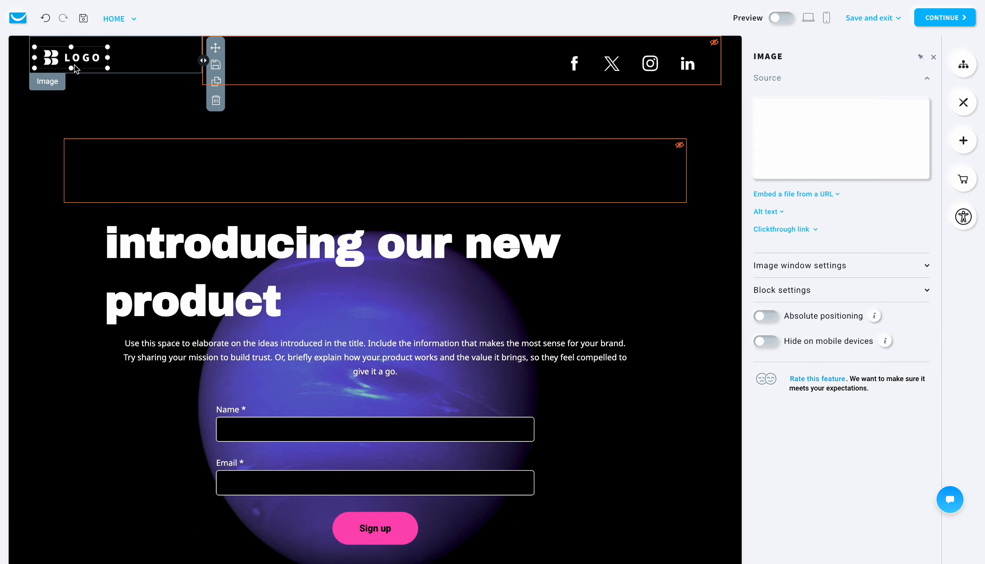
pyautogui.moveTo(803, 156)
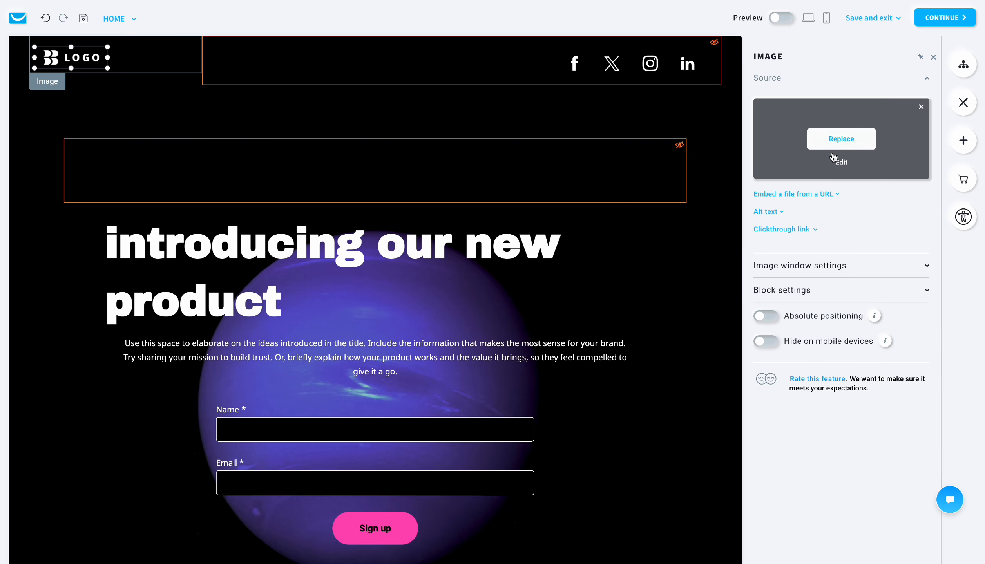
pyautogui.scroll(-20, 345, 310)
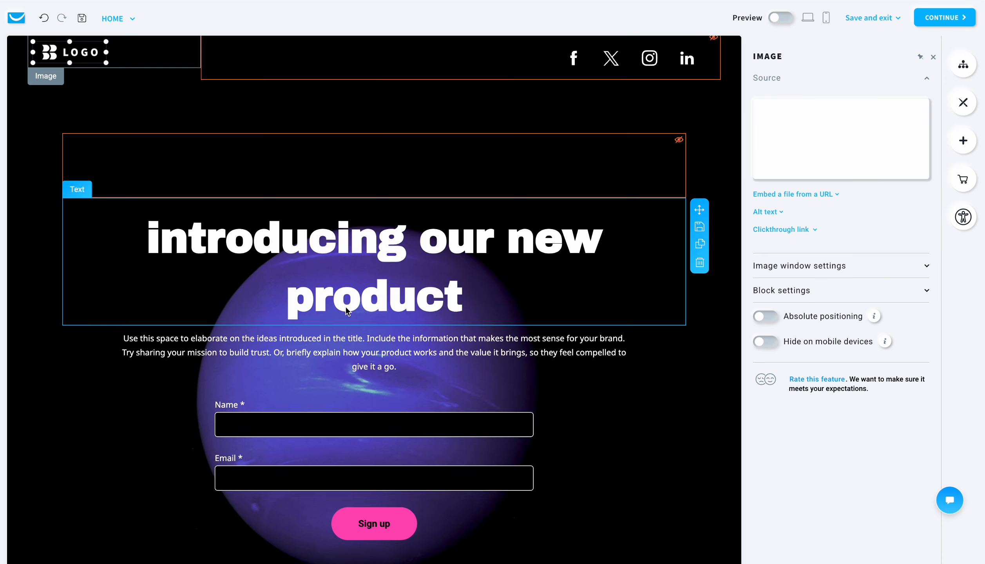
# Step: Preview the landing page in the desktop layout
pyautogui.scroll(15, 403, 469)
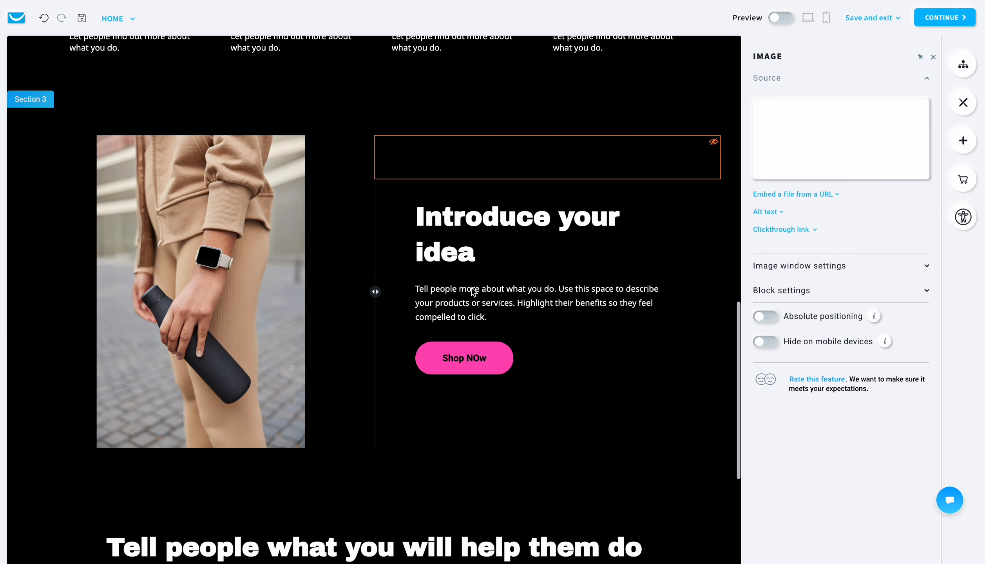
pyautogui.click(808, 17)
pyautogui.click(625, 212)
pyautogui.scroll(-20, 615, 259)
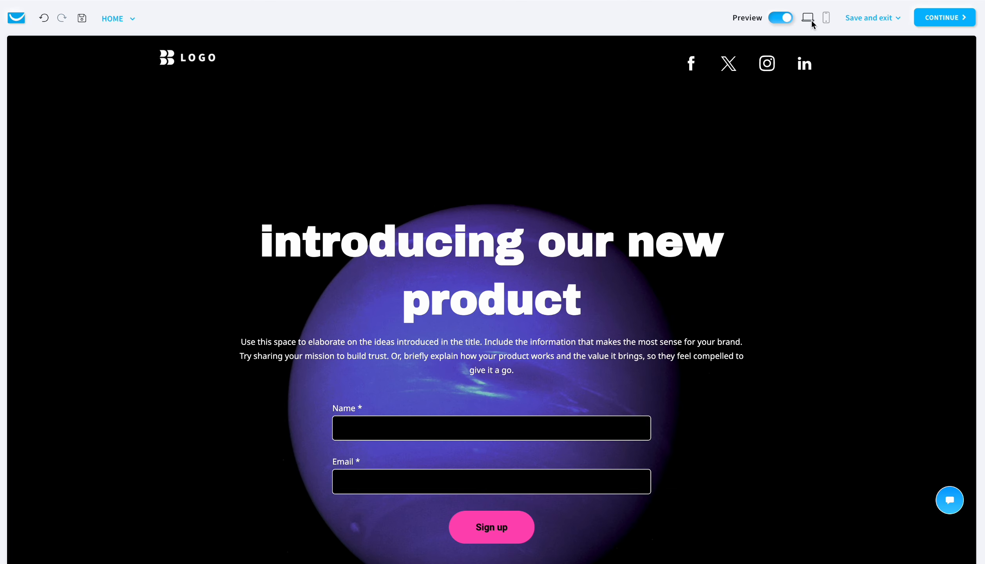
# Step: Switch the preview to the mobile layout and reduce the Heading #1 font size to 36px
pyautogui.click(825, 17)
pyautogui.scroll(-6, 397, 369)
pyautogui.scroll(-15, 397, 369)
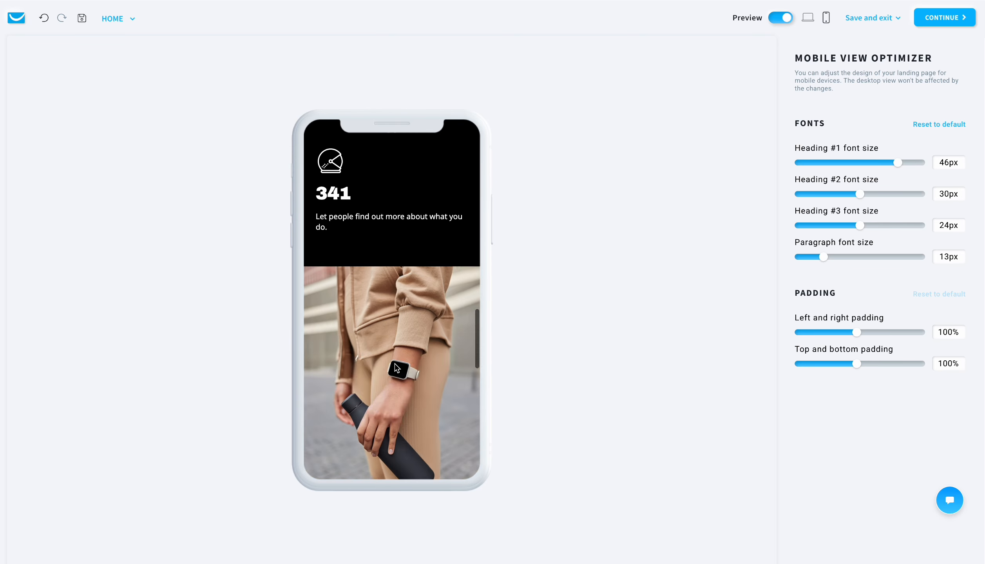
pyautogui.scroll(20, 397, 369)
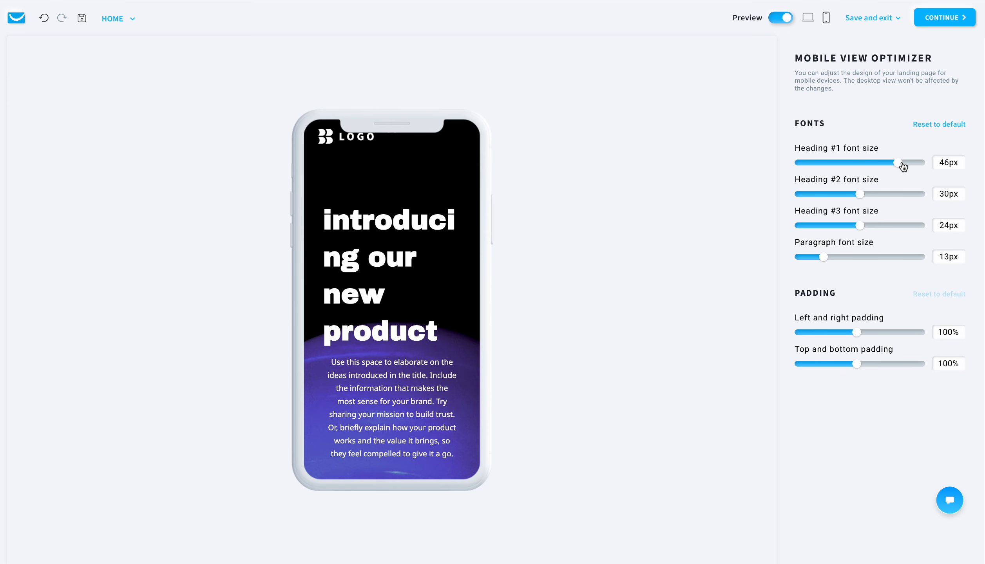
pyautogui.moveTo(897, 162); pyautogui.dragTo(860, 171)
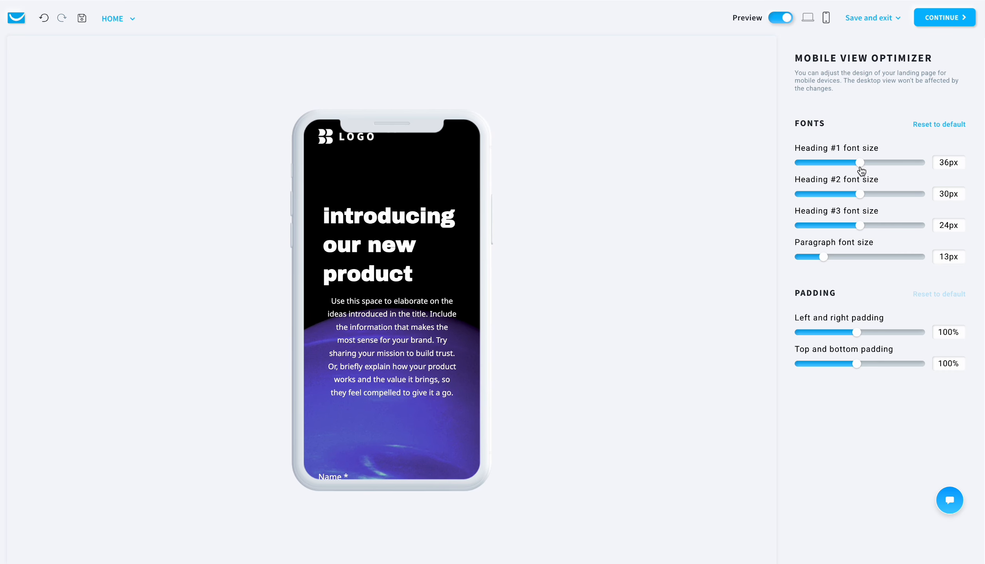
# Step: Review the mobile preview from the sign-up form to the "Hello" section and leave preview mode
pyautogui.scroll(-10, 411, 314)
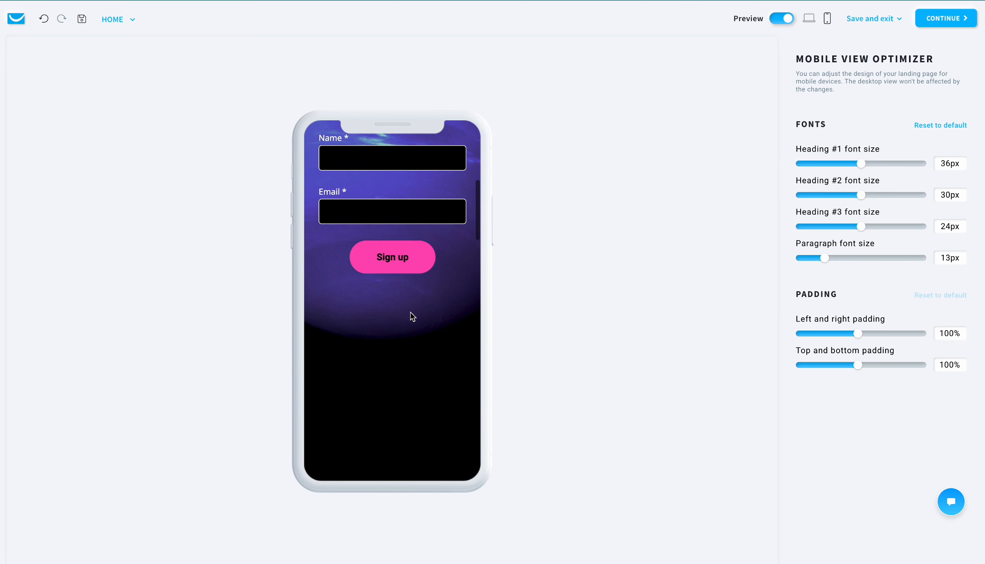
pyautogui.scroll(-15, 410, 311)
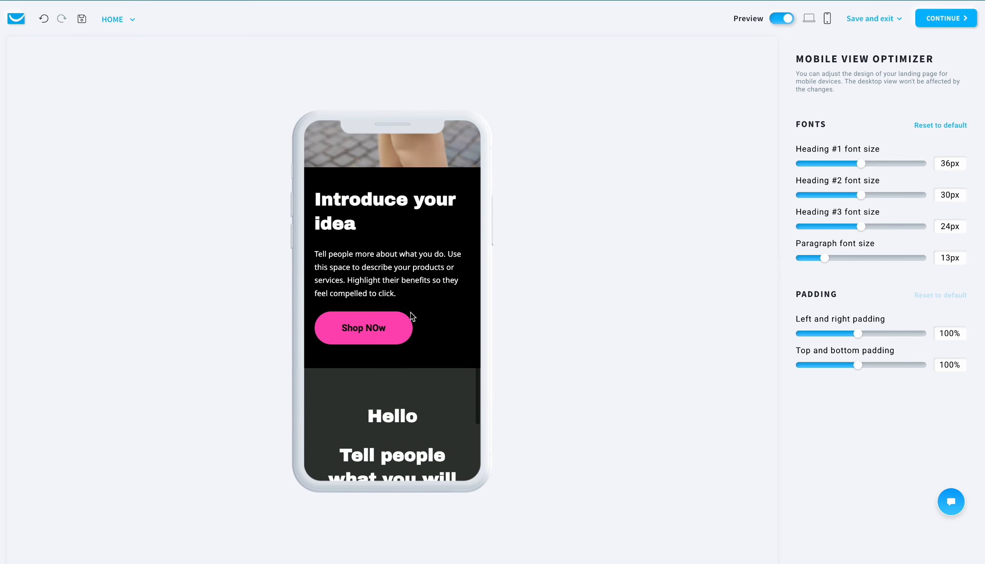
pyautogui.scroll(10, 410, 312)
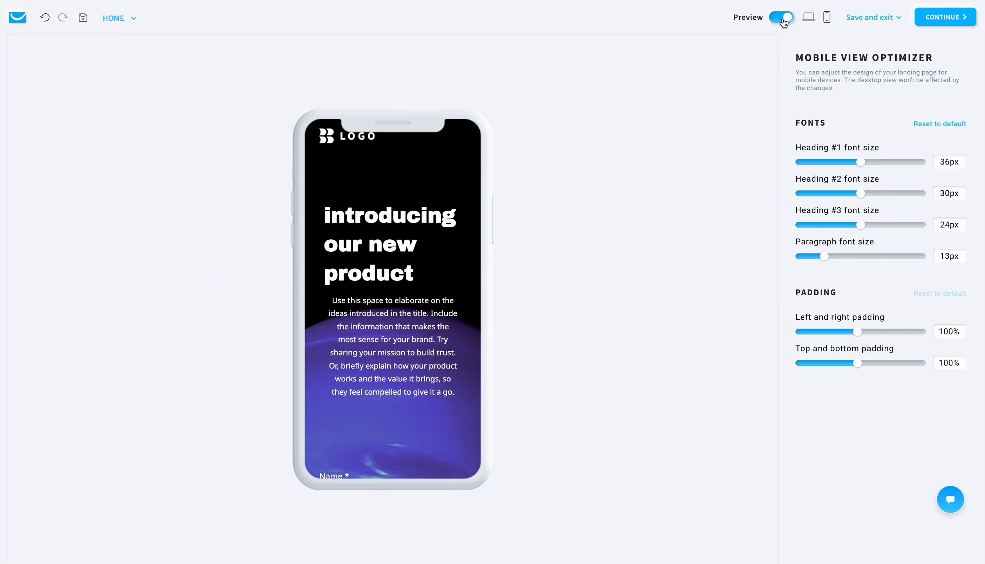
pyautogui.click(783, 21)
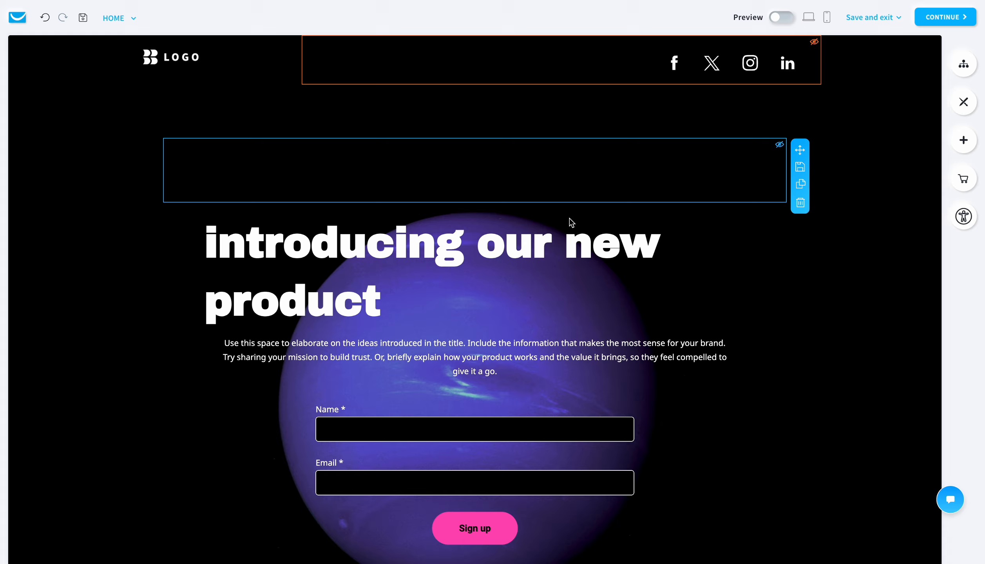
# Step: View the background settings of the first section, which holds the sign-up form and planet image
pyautogui.scroll(-9, 515, 302)
pyautogui.scroll(3, 516, 307)
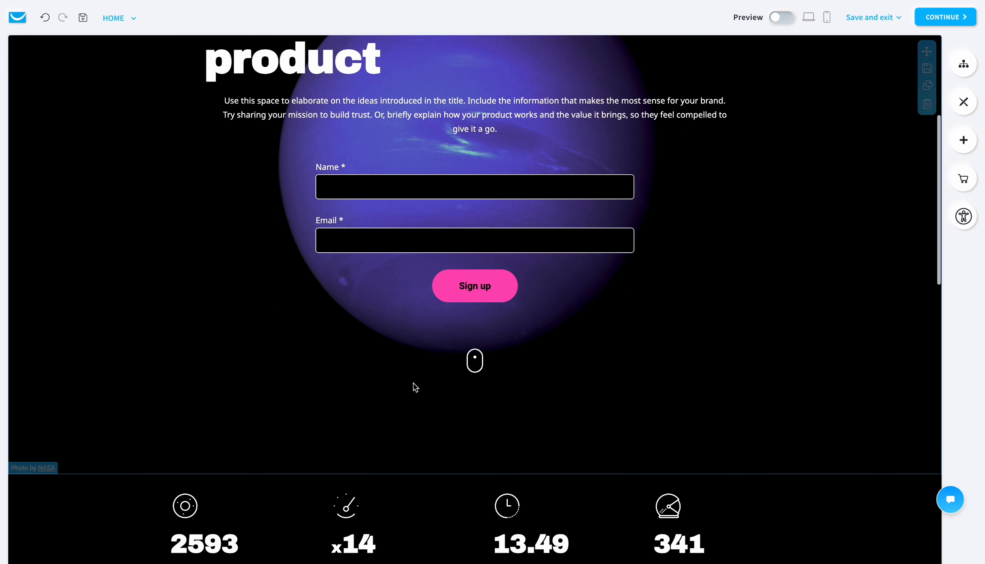
pyautogui.click(659, 248)
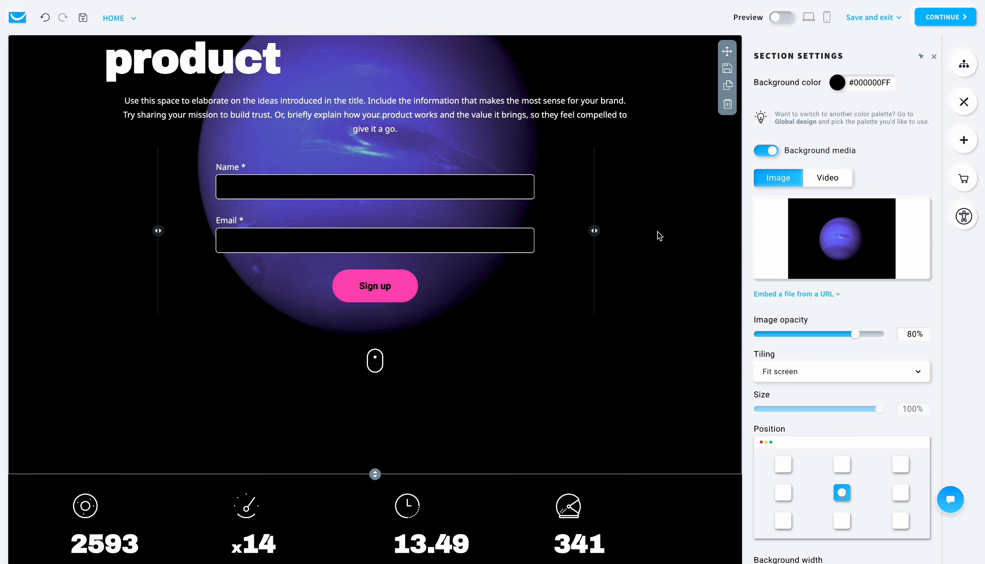
pyautogui.scroll(5, 598, 308)
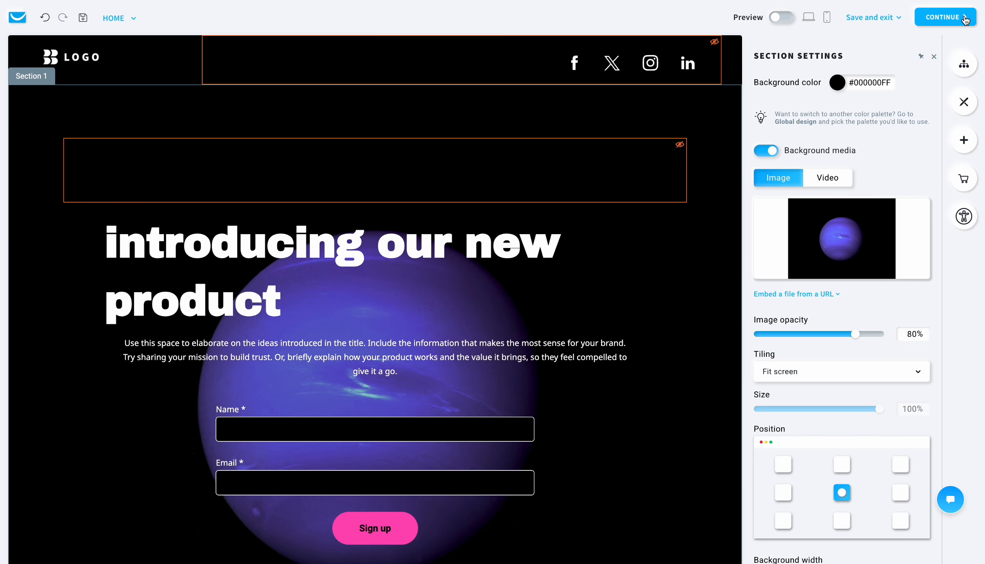
# Step: Proceed to the name and domain setup and enter "Bottle" as the landing page name
pyautogui.click(950, 22)
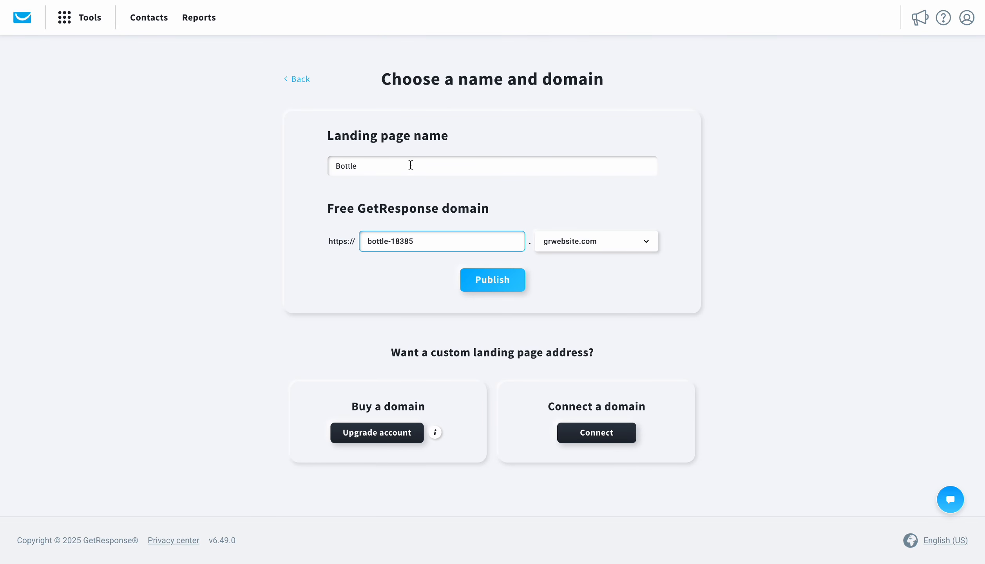
pyautogui.click(410, 169)
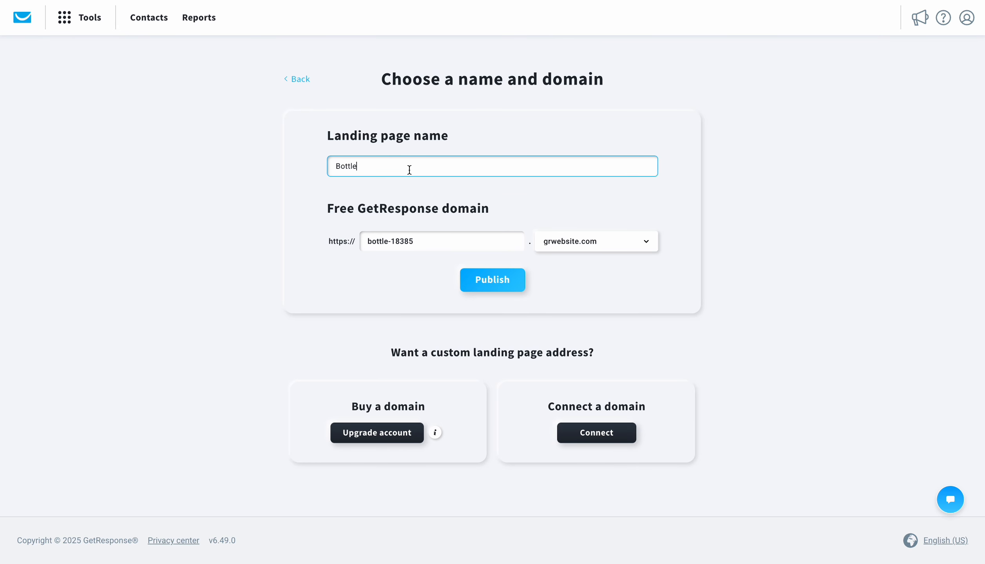
pyautogui.click(430, 251)
pyautogui.moveTo(402, 164); pyautogui.dragTo(180, 160)
pyautogui.write('B')
pyautogui.click(435, 243)
# Step: Change the free GetResponse domain ending to getresponsesite.com
pyautogui.click(625, 247)
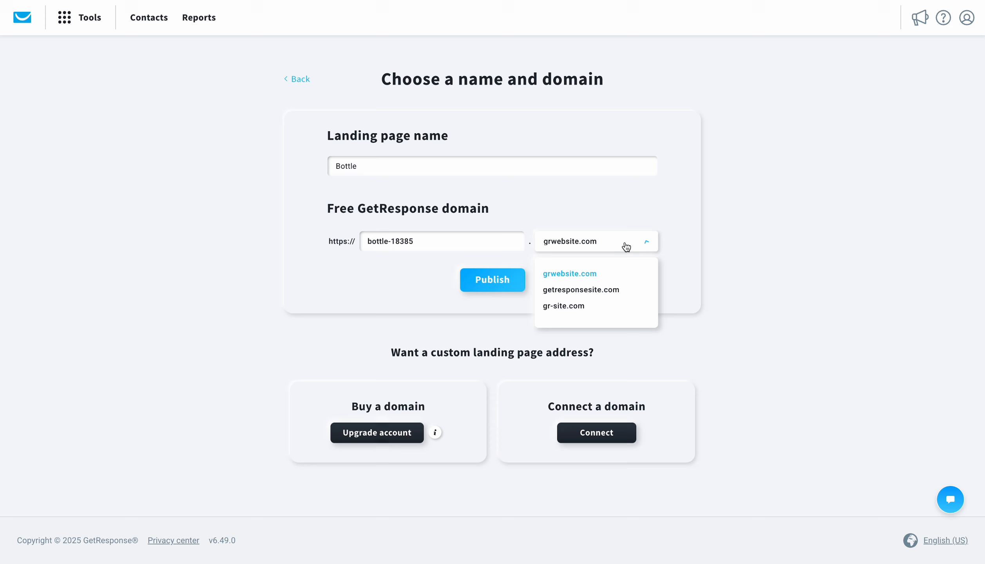
pyautogui.click(609, 289)
pyautogui.click(609, 248)
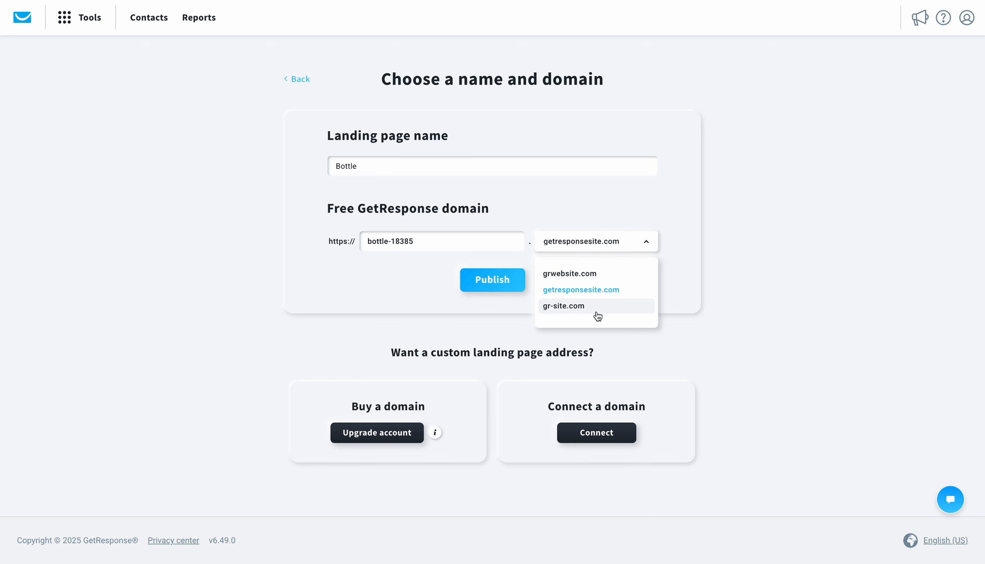
pyautogui.click(624, 241)
# Step: Publish the landing page under the bottle-18385 subdomain and dismiss the experience survey
pyautogui.click(468, 235)
pyautogui.hotkey('ctrl', 'a')
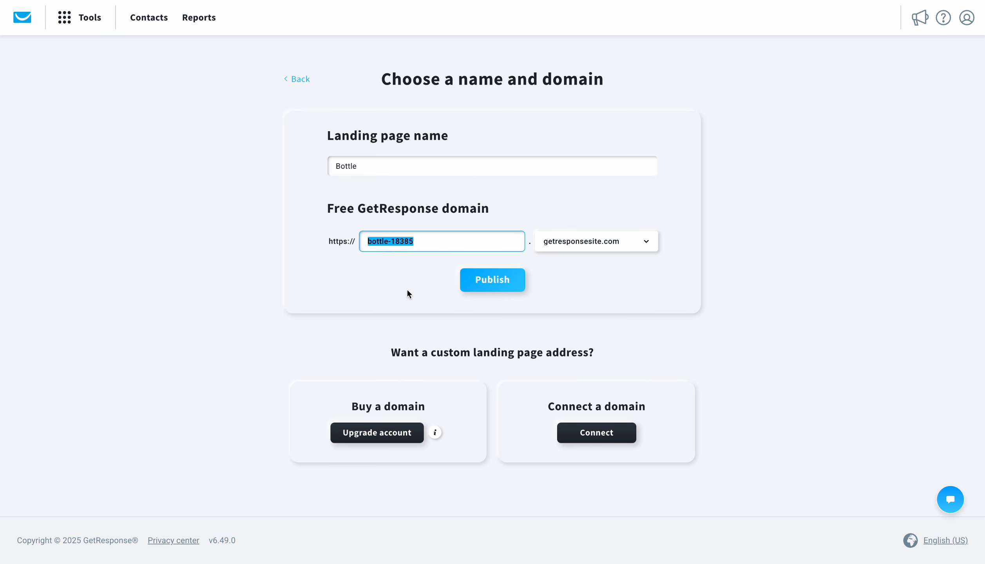
pyautogui.click(490, 289)
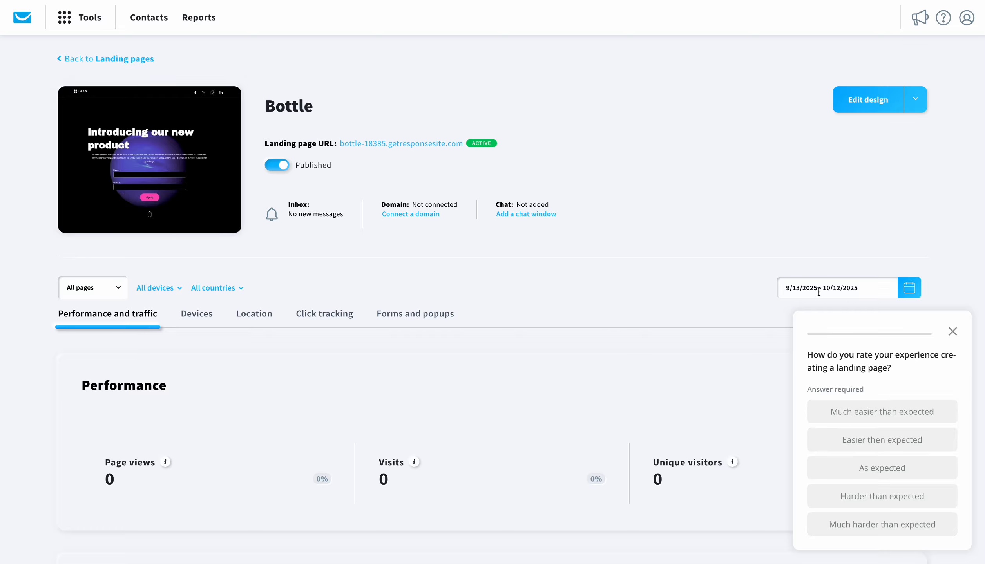
pyautogui.click(952, 332)
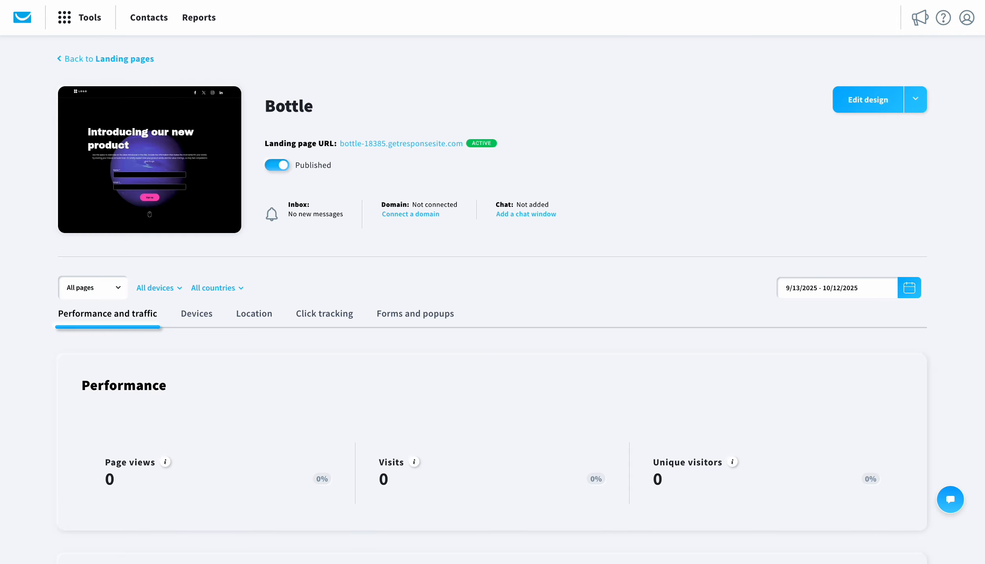
pyautogui.moveTo(315, 0)
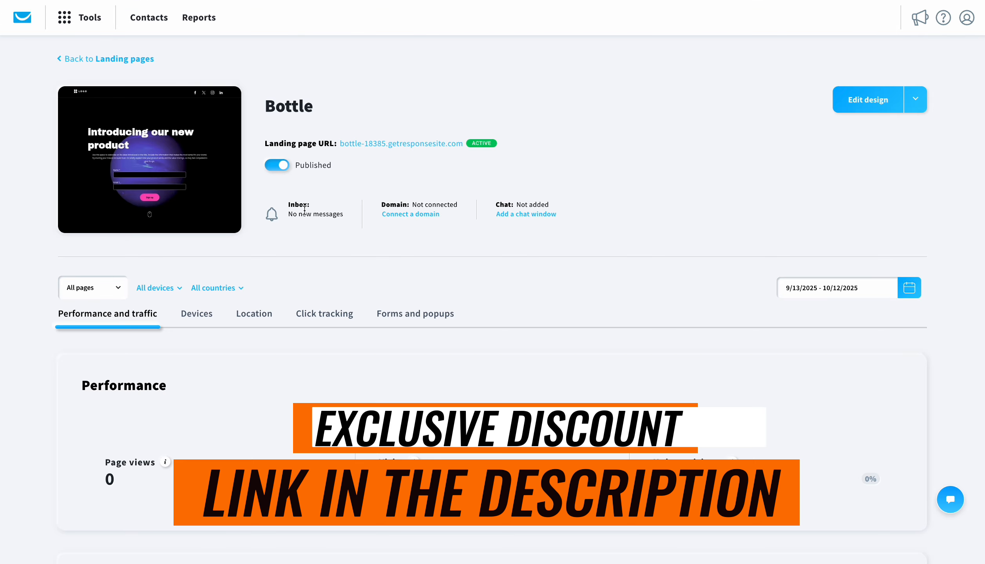